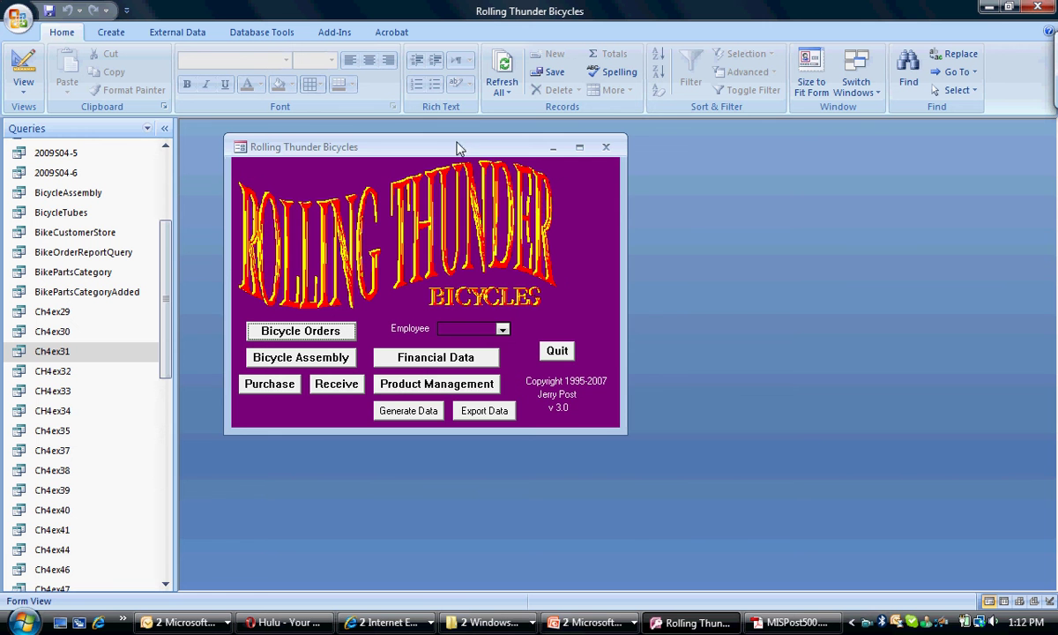
Minimize the Rolling Thunder Bicycles startup form and open the database's relationships diagram
mouse_move(451, 155)
left_mouse_down()
mouse_move(463, 159)
mouse_move(445, 155)
left_mouse_up()
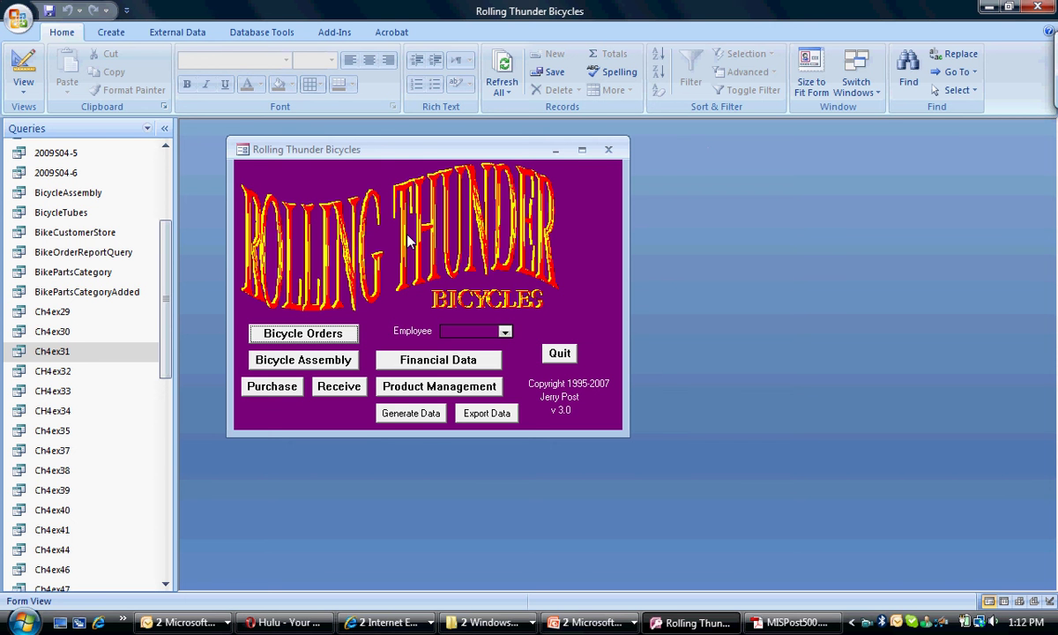
left_click(555, 152)
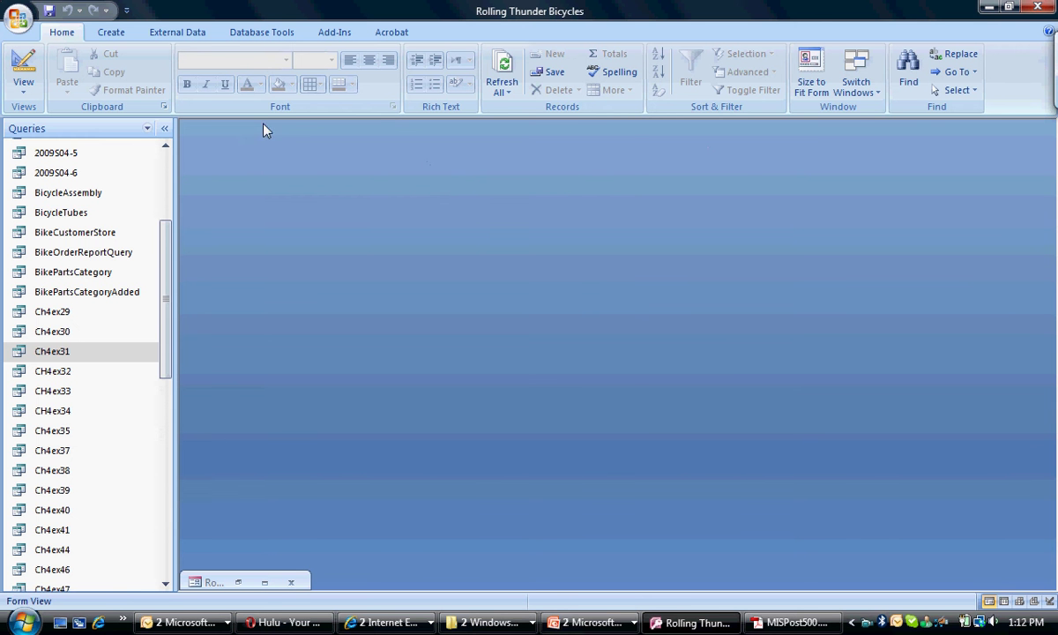
left_click(256, 35)
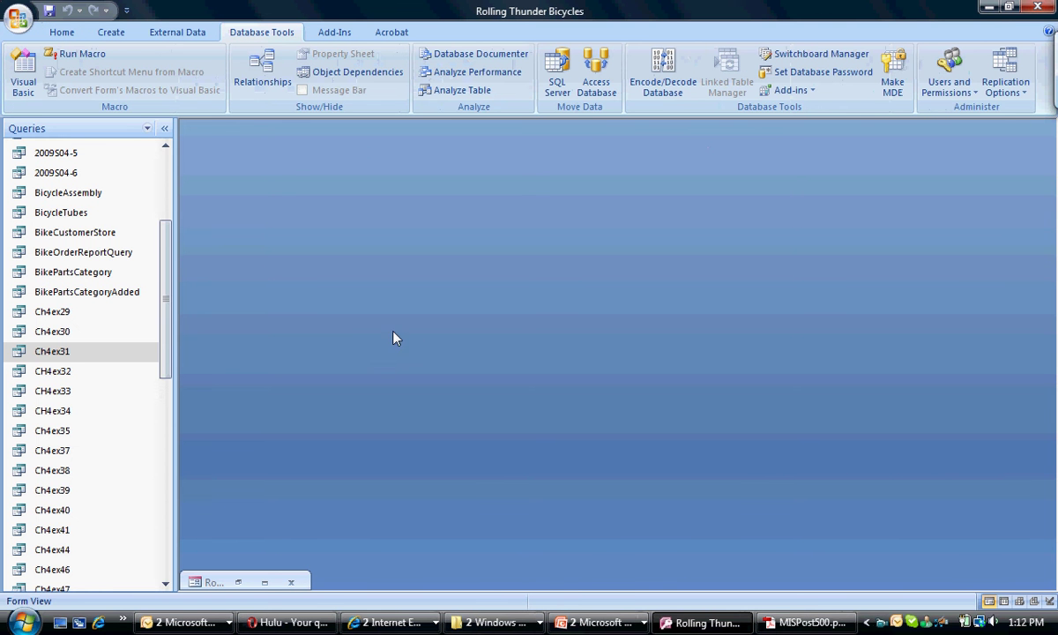
left_click(265, 79)
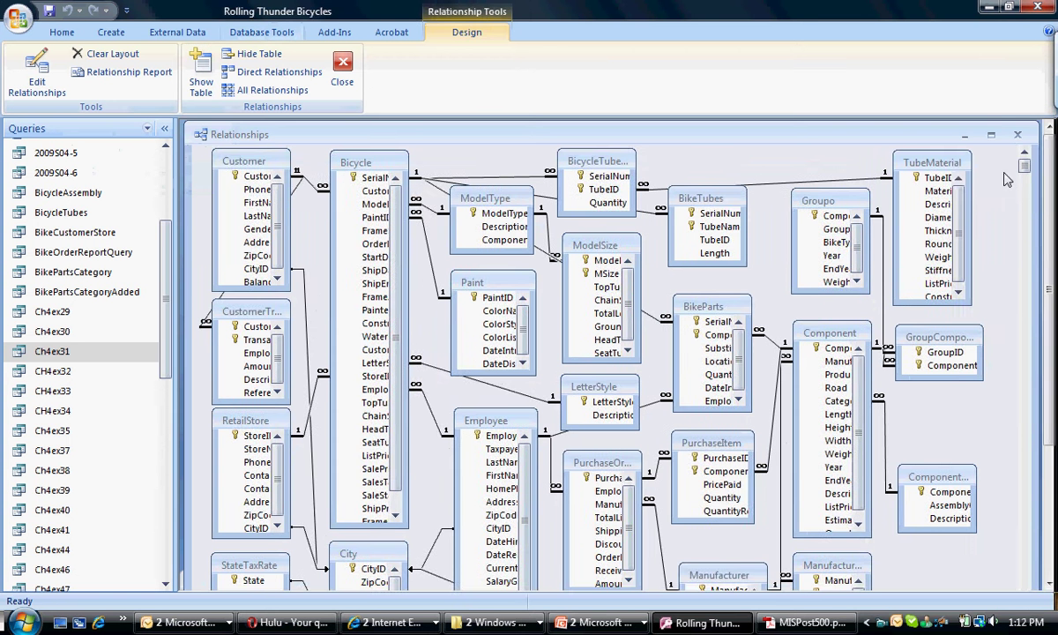
Maximize the relationships diagram and examine the tables and their links through to the lower part of the layout
double_click(930, 134)
left_click(981, 372)
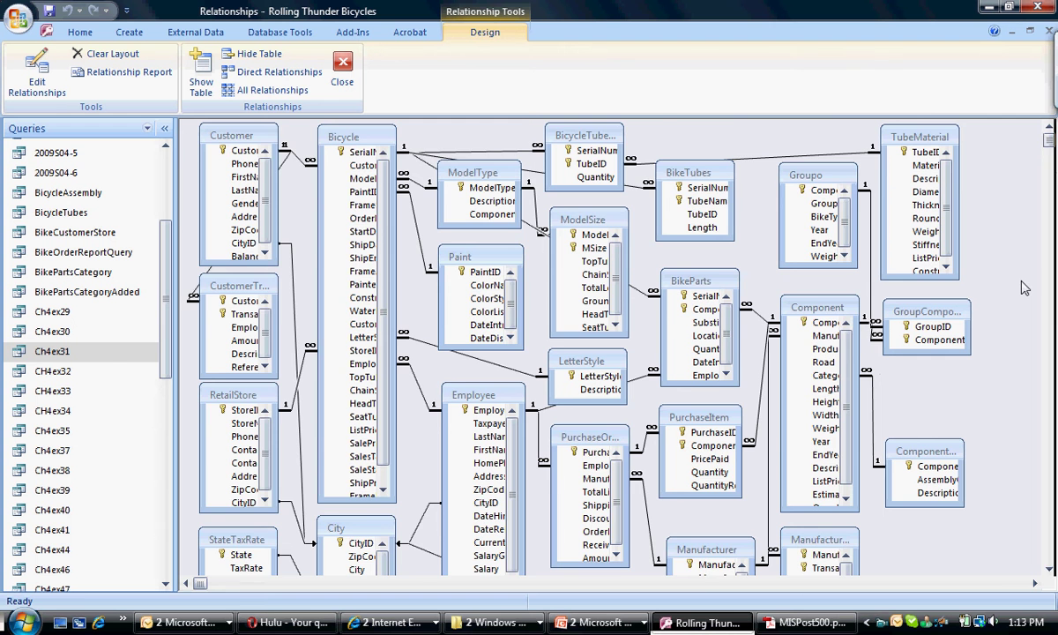
left_click(1048, 570)
left_click(1049, 569)
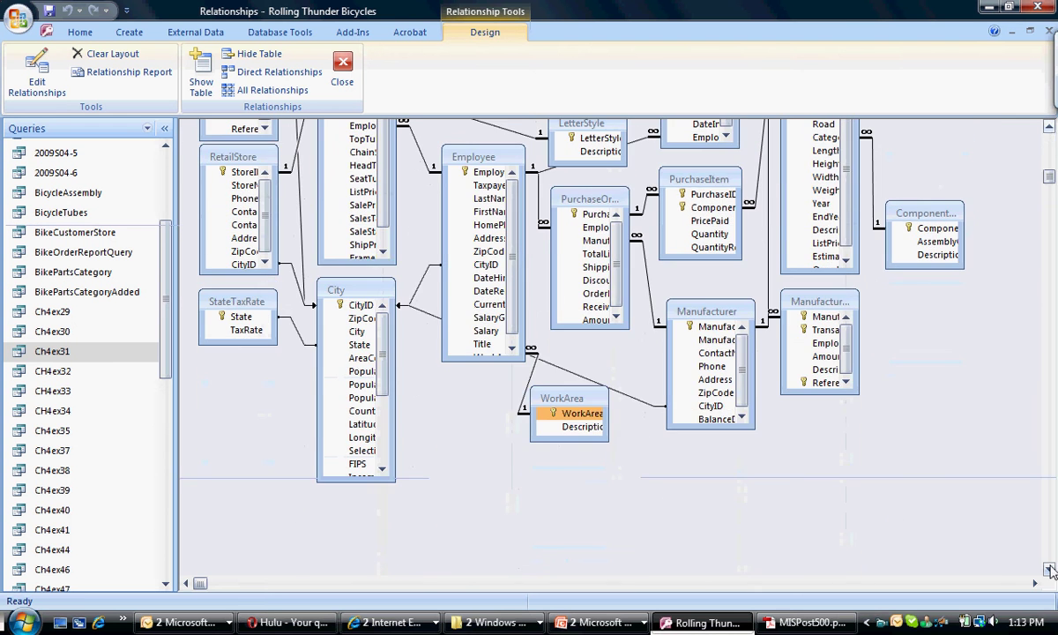
Switch to MISPost500.pdf in Acrobat and examine the Chapter 4 class diagram, its Bicycle and Employee tables, and exercise 31
left_click(800, 624)
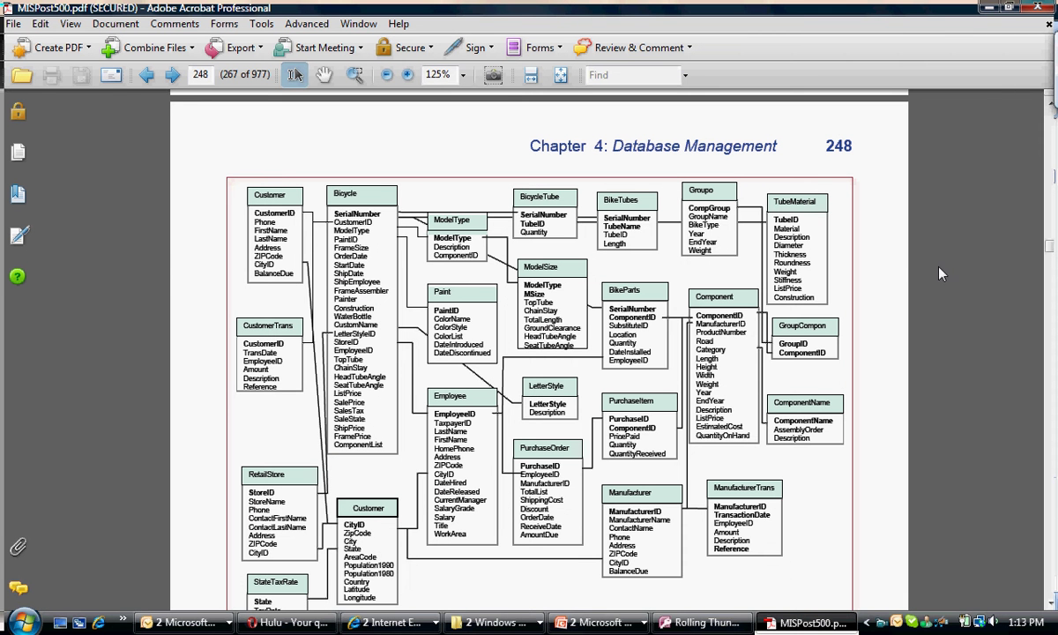
left_click_drag(829, 146, 869, 163)
left_click(881, 284)
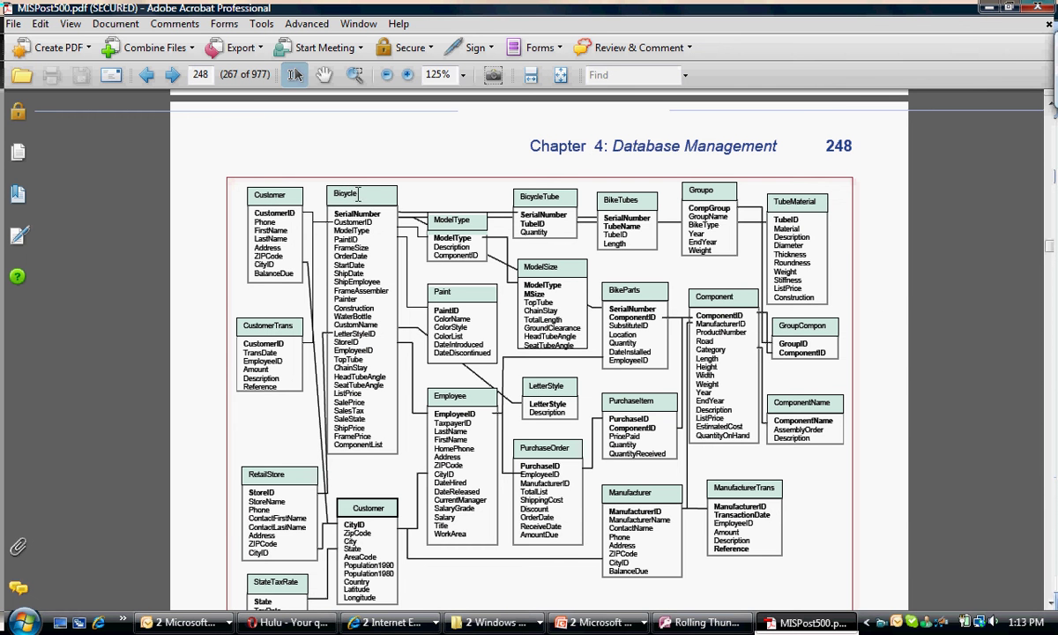
left_click_drag(334, 194, 364, 195)
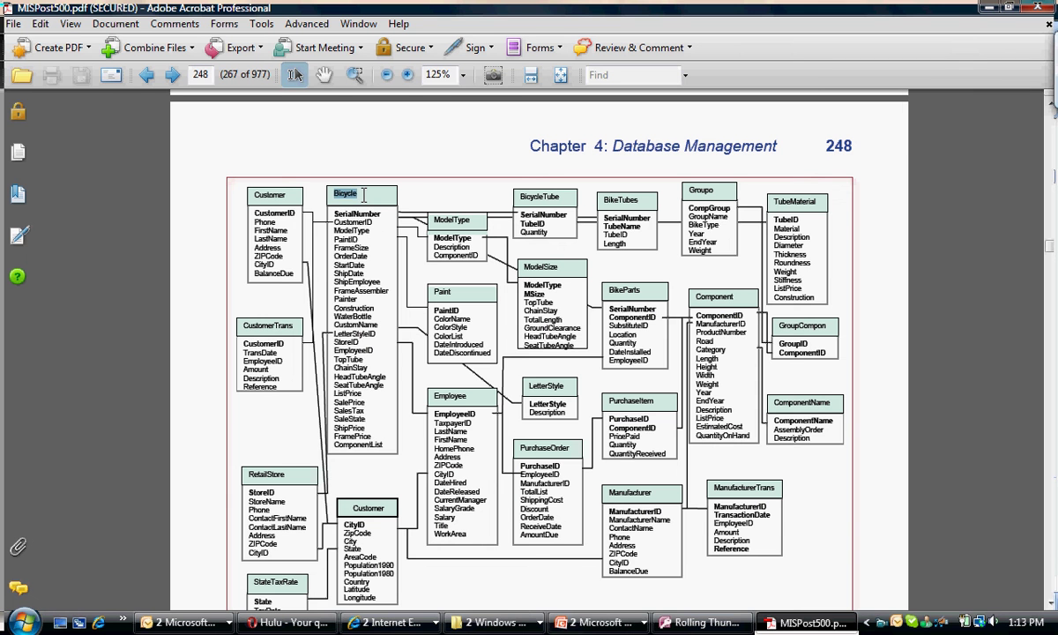
left_click(365, 196)
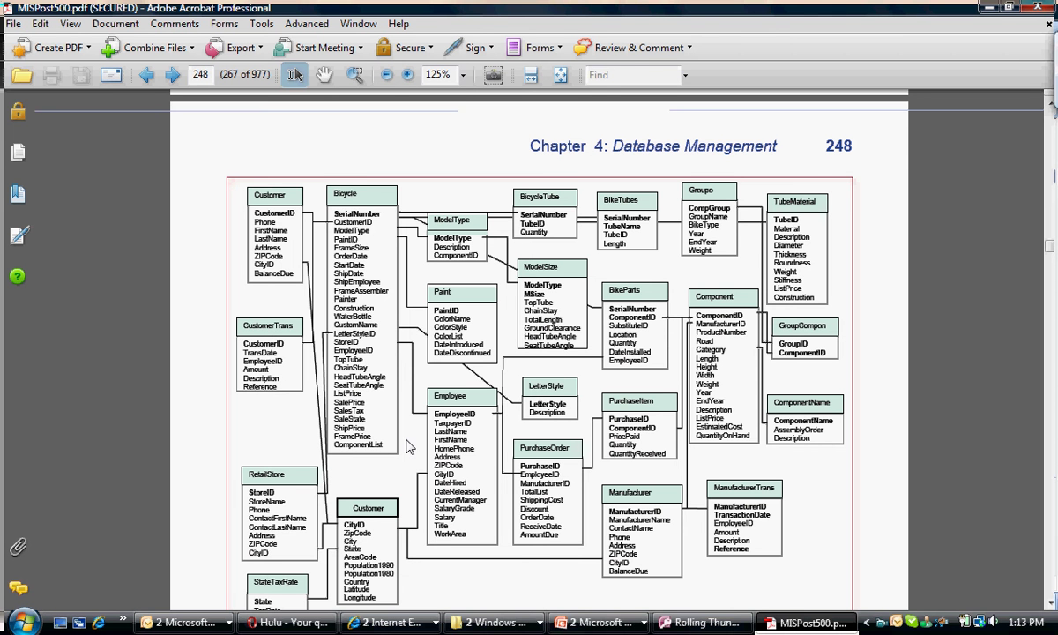
double_click(435, 397)
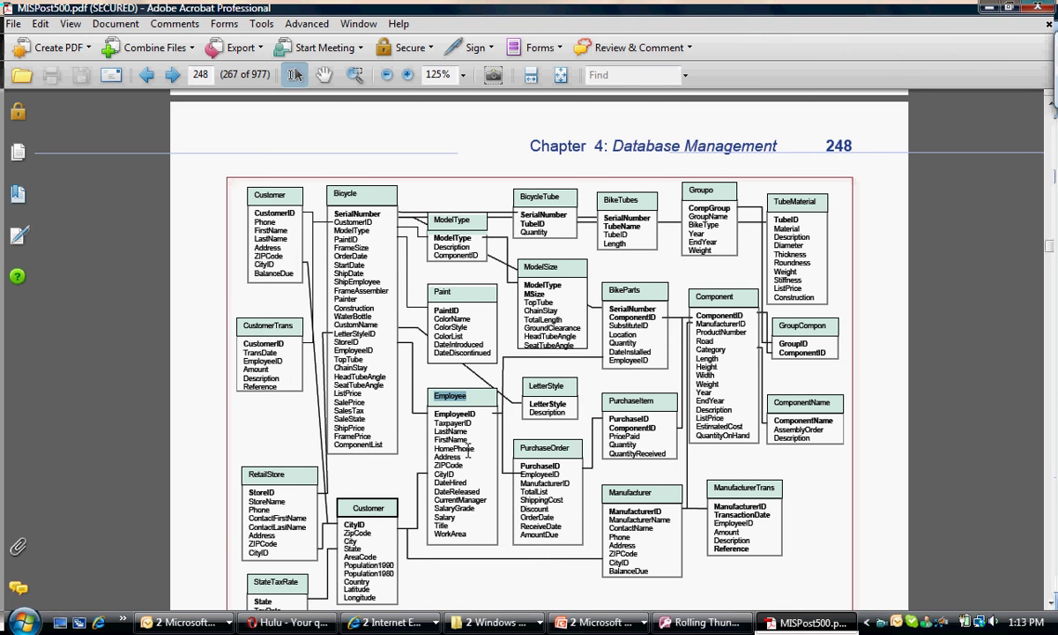
scroll(474, 461, "down", 1)
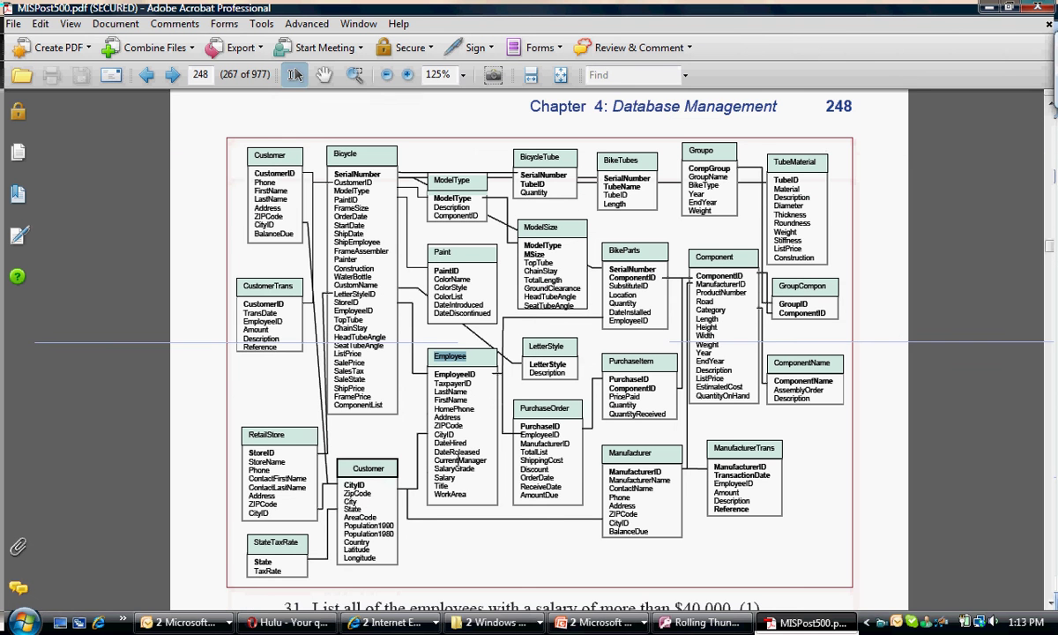
scroll(460, 450, "down", 1)
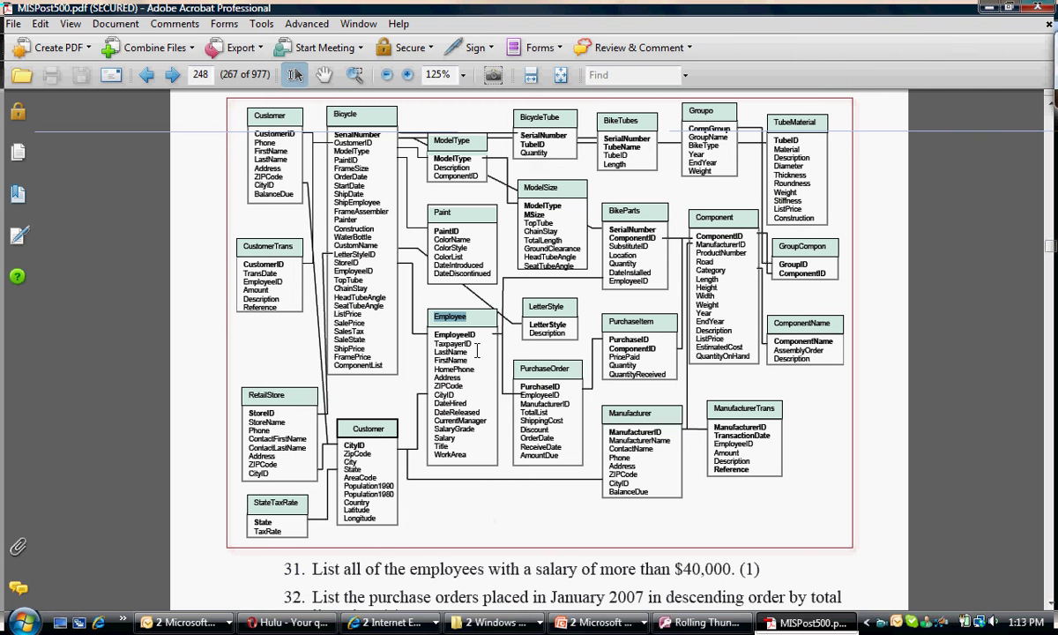
Switch back to the Rolling Thunder database in Access and create a new design-view query based on the Employee table
mouse_move(646, 626)
left_click(694, 626)
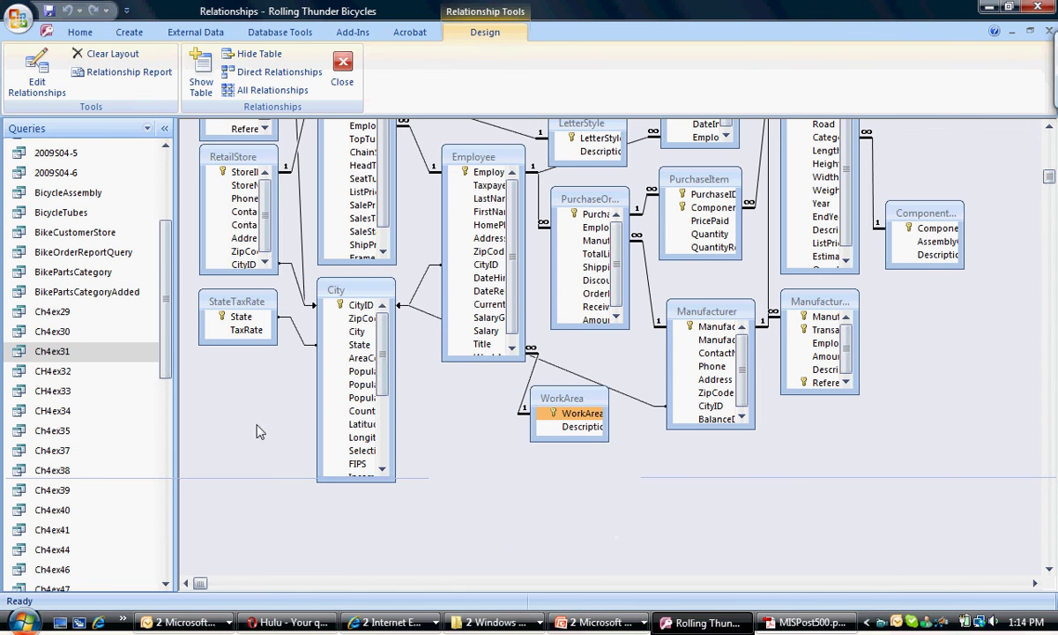
left_click(119, 35)
left_click(632, 88)
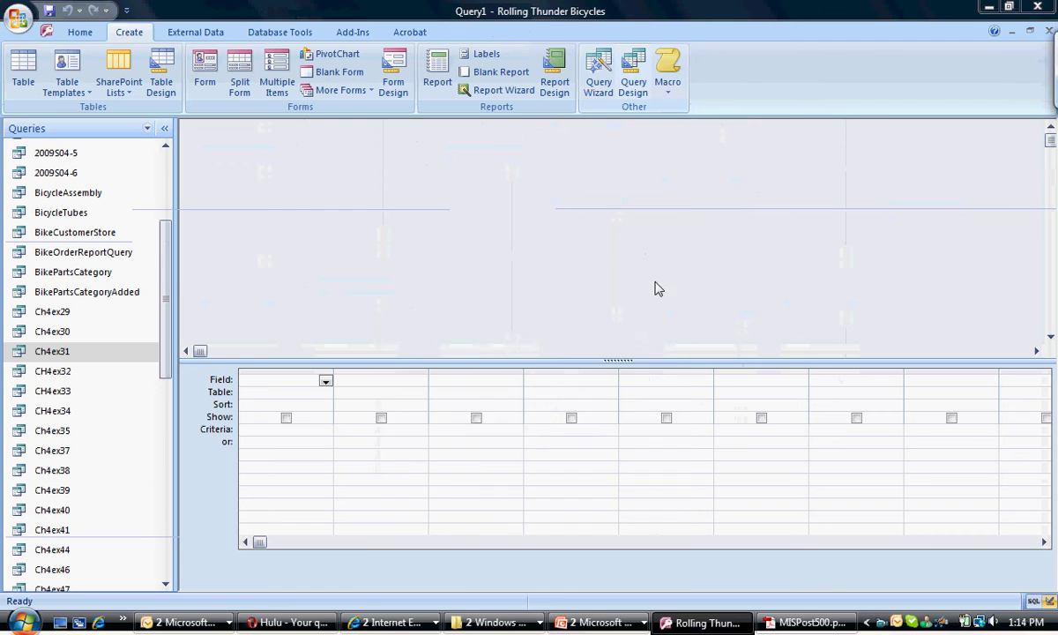
mouse_move(648, 461)
left_mouse_down()
mouse_move(649, 519)
mouse_move(649, 473)
left_mouse_up()
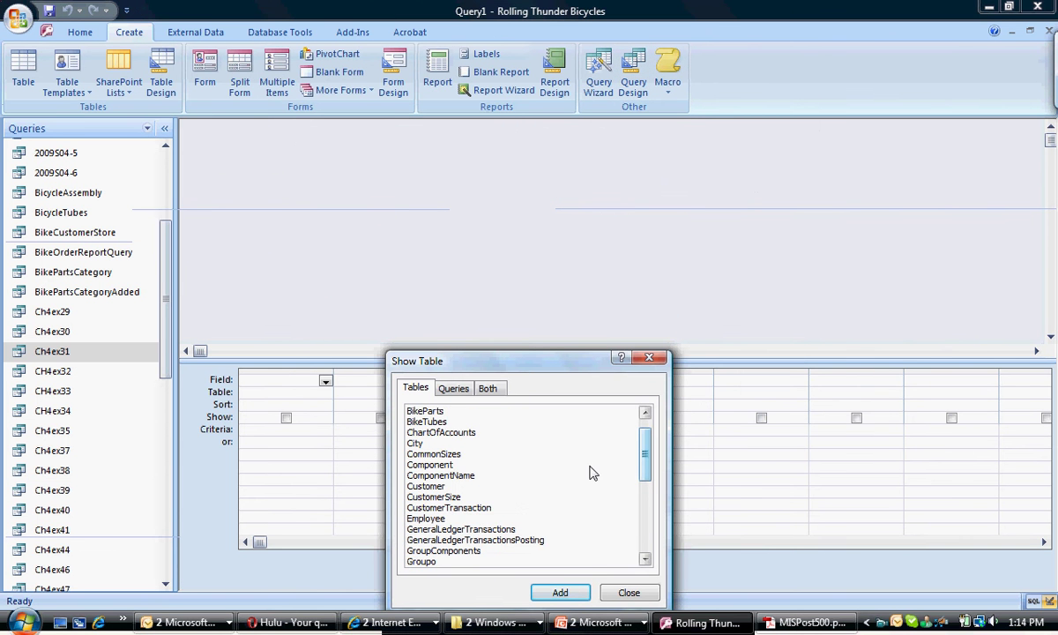
left_click(427, 518)
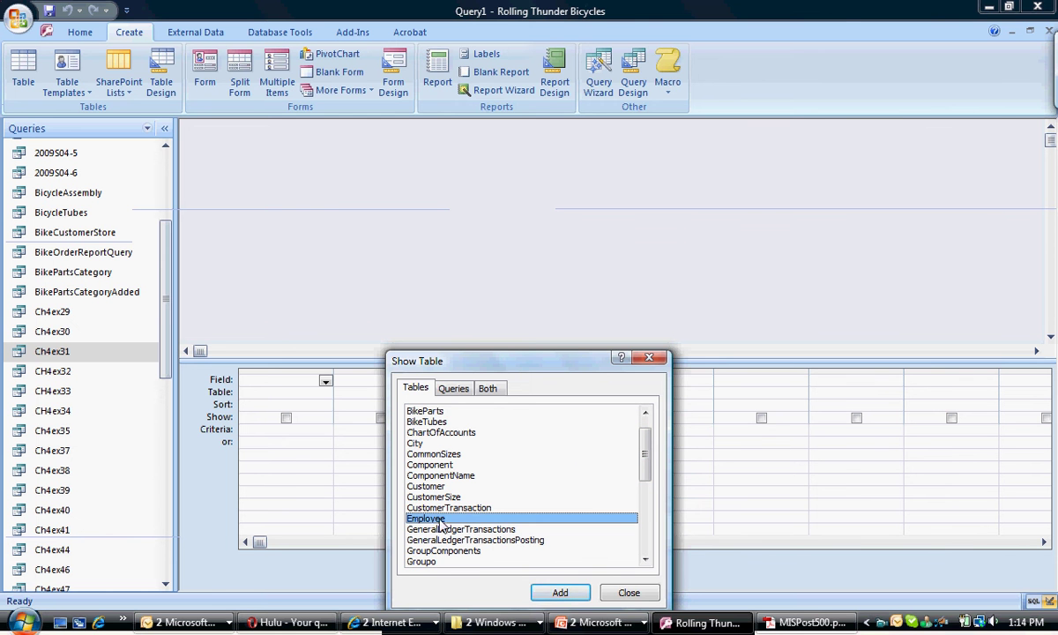
left_click(561, 593)
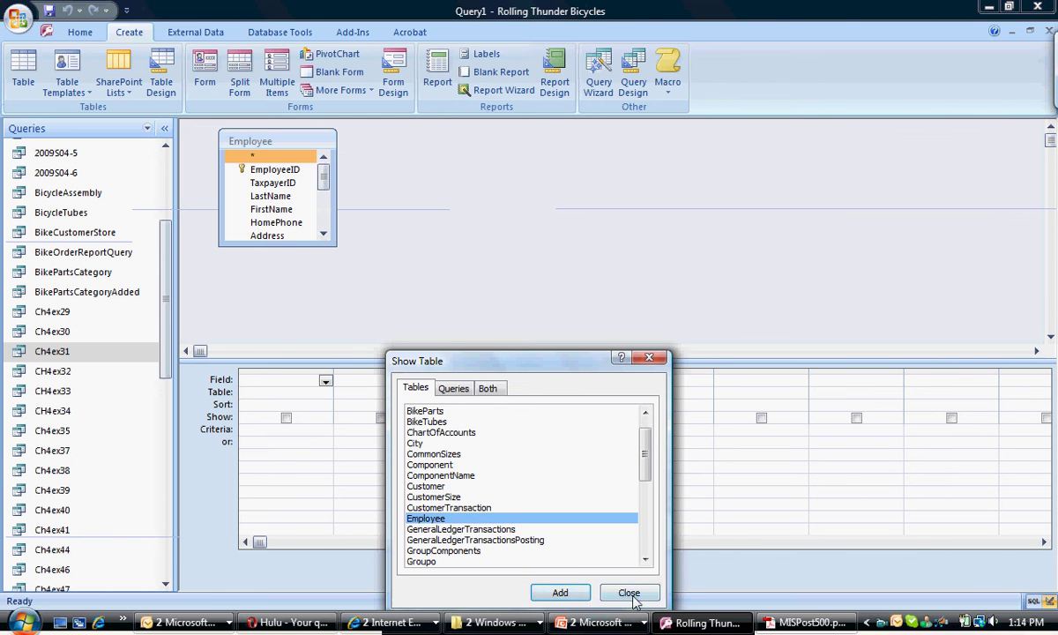
left_click(622, 592)
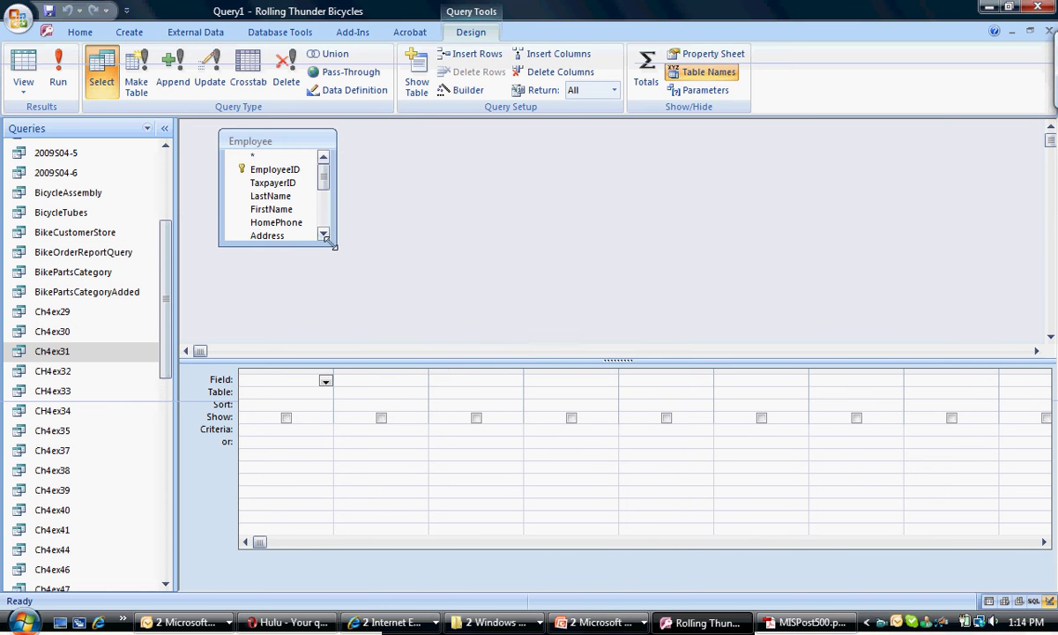
Enlarge the Employee field list and the query's table area so that fields down to Title fit in the list
left_click_drag(335, 245, 404, 344)
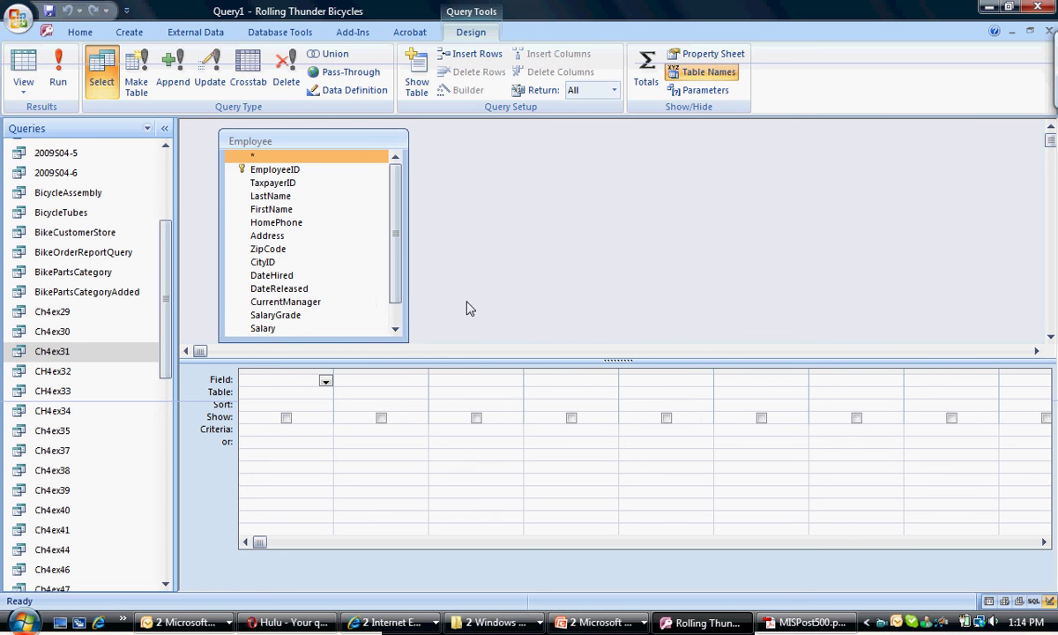
left_click_drag(459, 360, 459, 382)
left_click_drag(408, 333, 420, 357)
left_click_drag(406, 281, 410, 234)
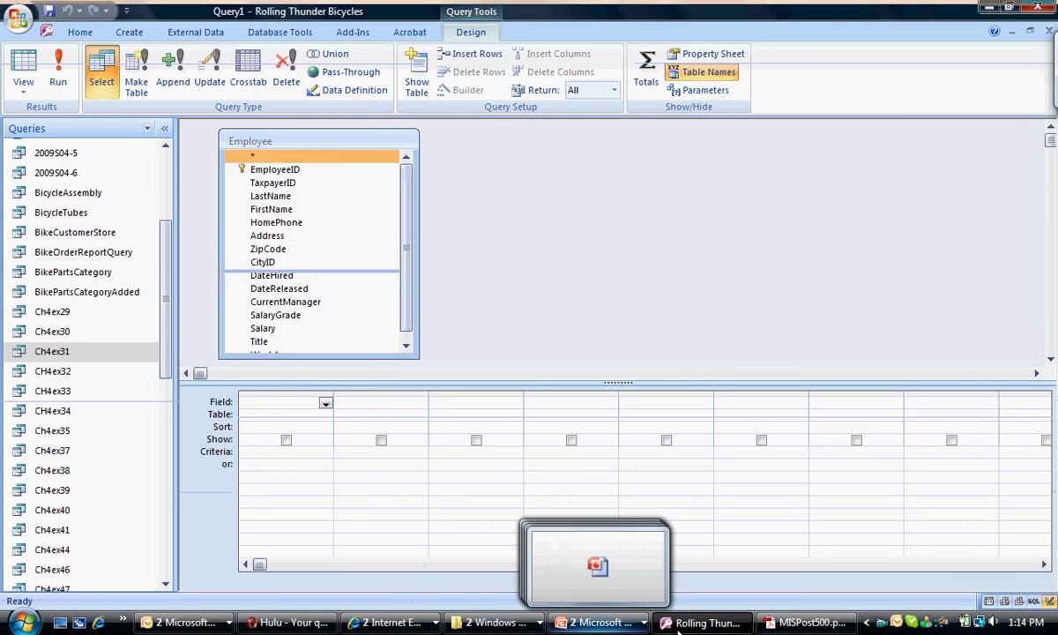
Recheck exercise 31 in MISPost500.pdf, and add Employee's LastName, FirstName, HomePhone and Salary fields to the Access query
left_click(787, 628)
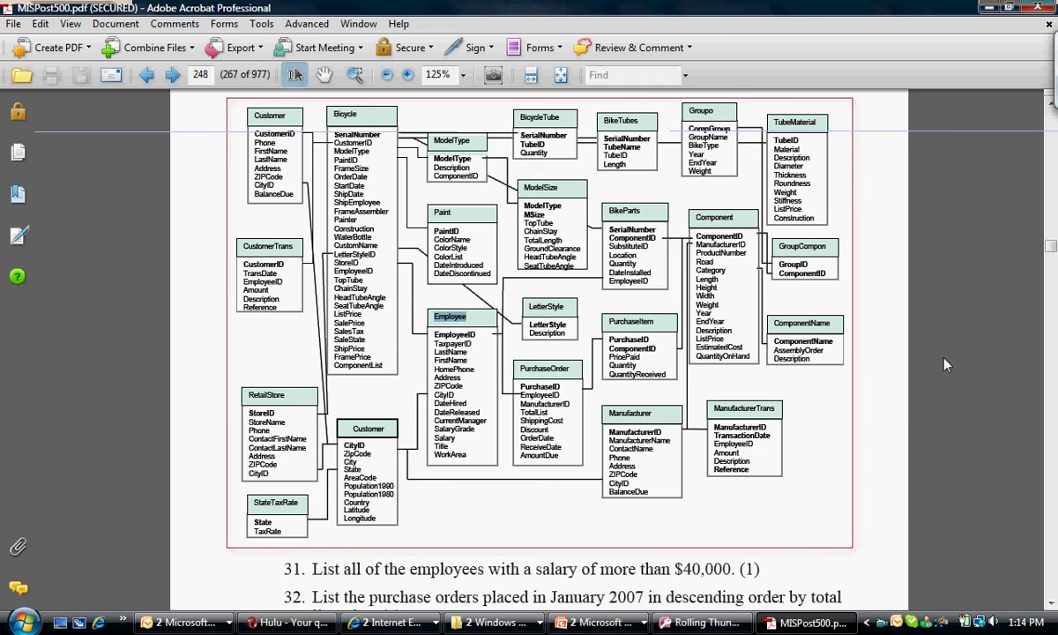
left_click(989, 7)
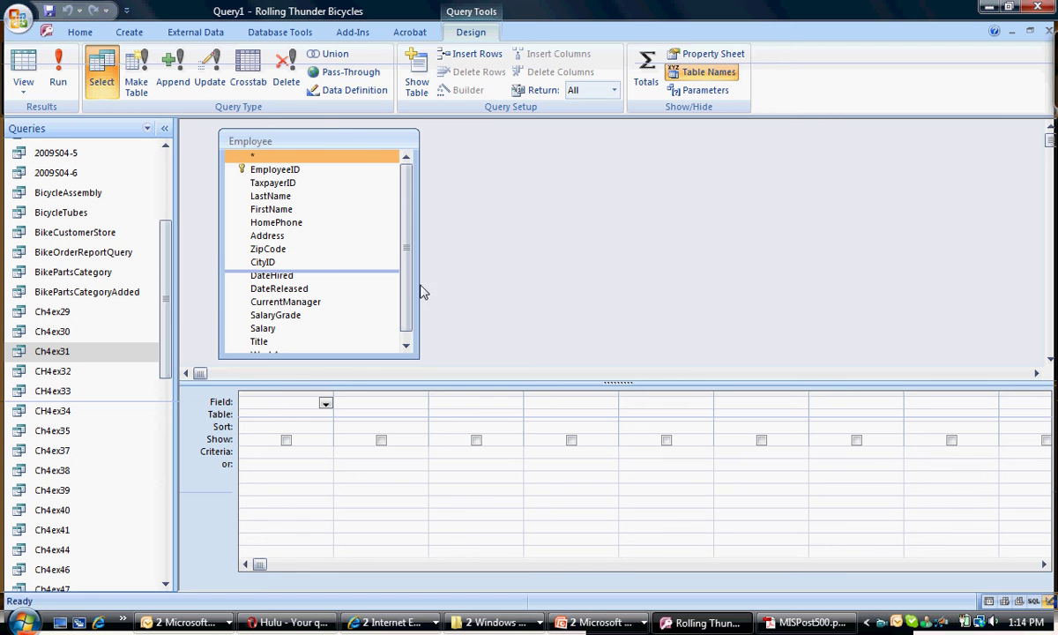
double_click(296, 198)
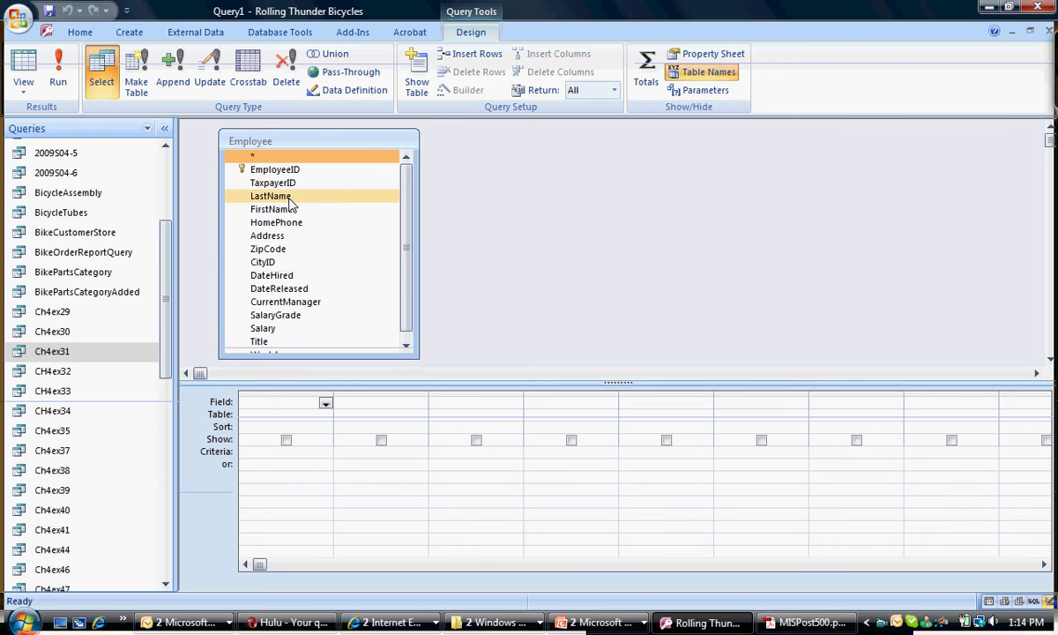
left_click(293, 210)
double_click(294, 209)
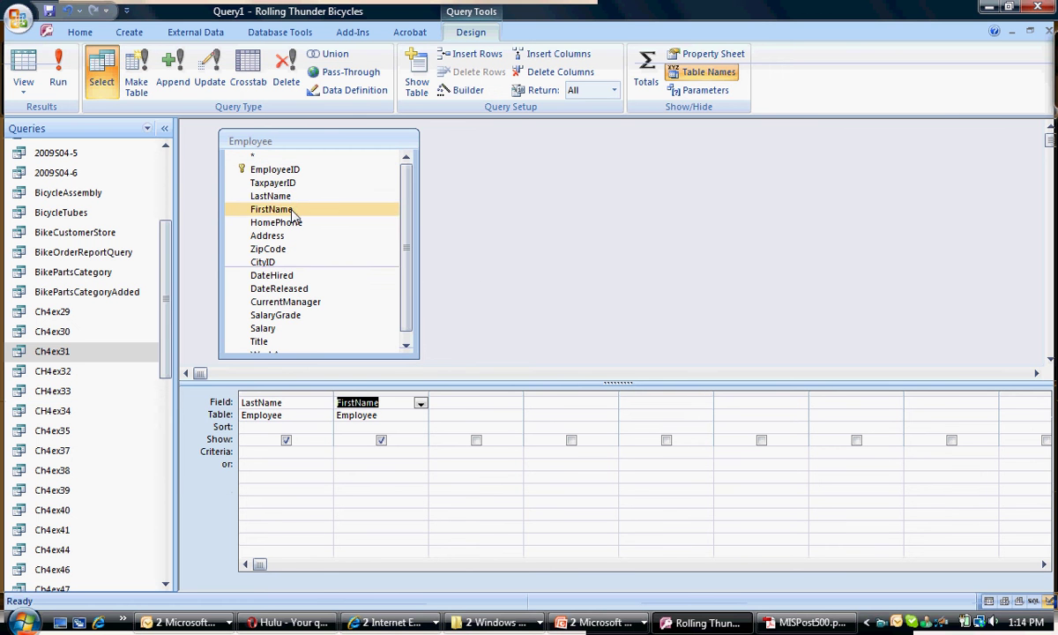
double_click(278, 222)
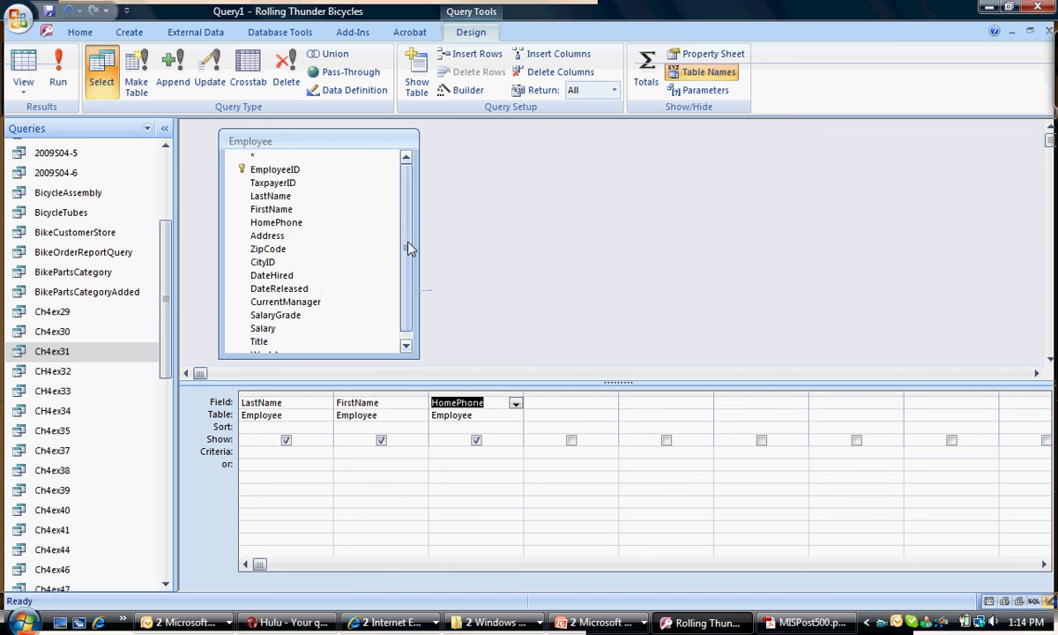
double_click(291, 330)
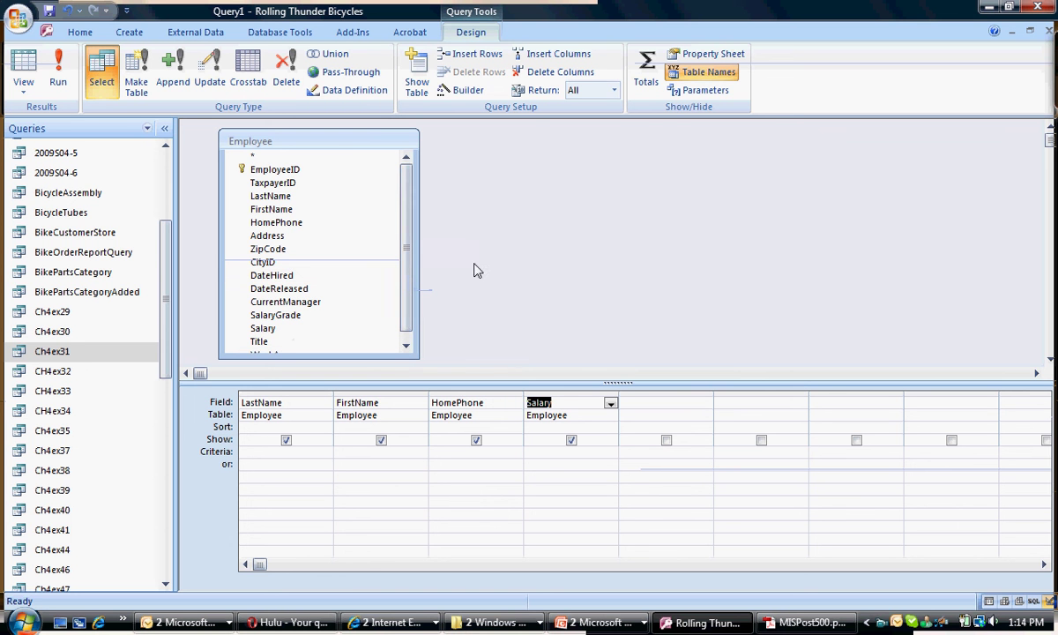
mouse_move(343, 147)
left_mouse_down()
mouse_move(366, 147)
mouse_move(348, 151)
left_mouse_up()
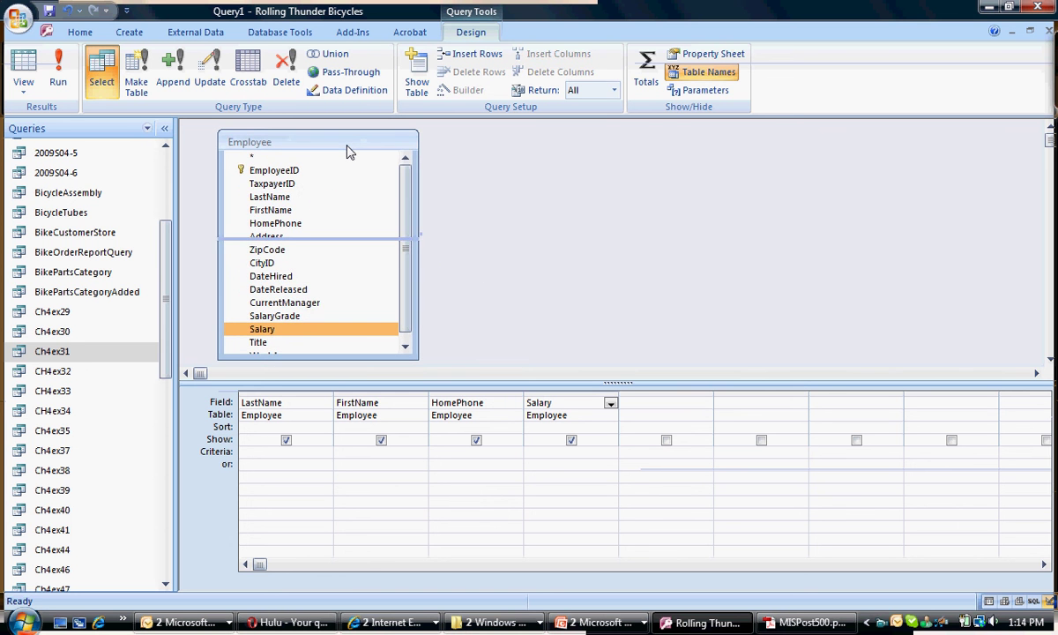
Set the Salary criterion to >40000 and run the query
left_click(540, 452)
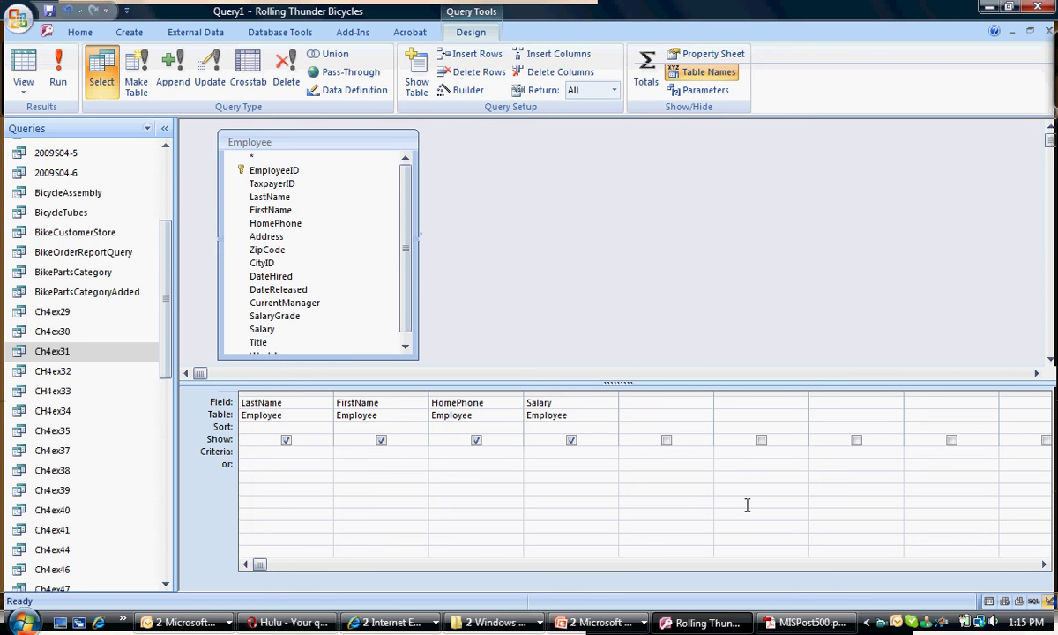
type("> 40000")
key("Return")
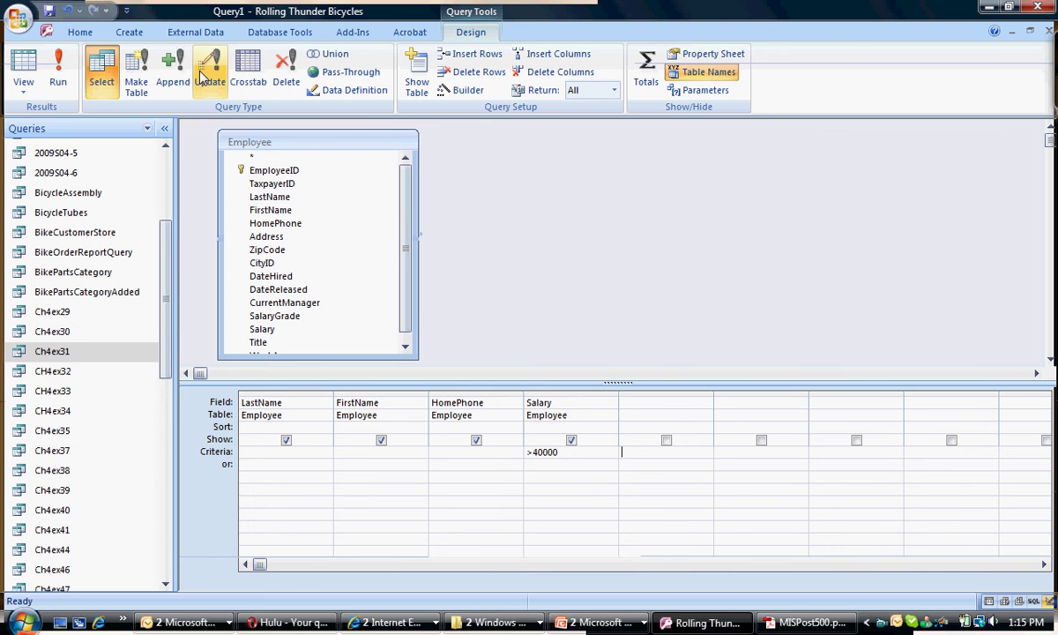
left_click(59, 70)
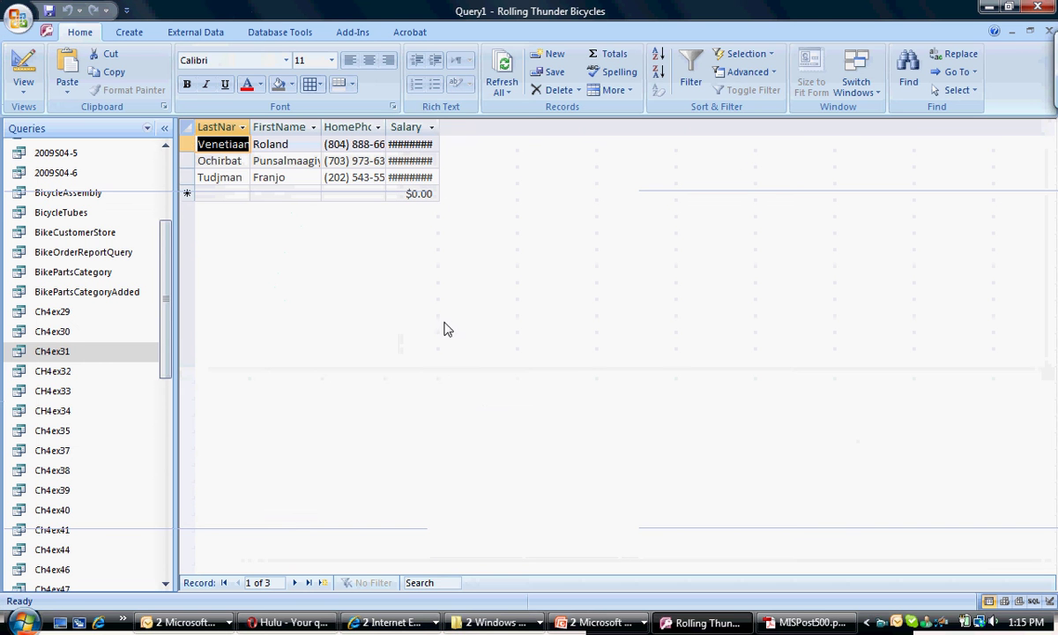
Widen the Salary column in the results to read the amounts in full, and return the query to Design view
left_click_drag(439, 122, 476, 125)
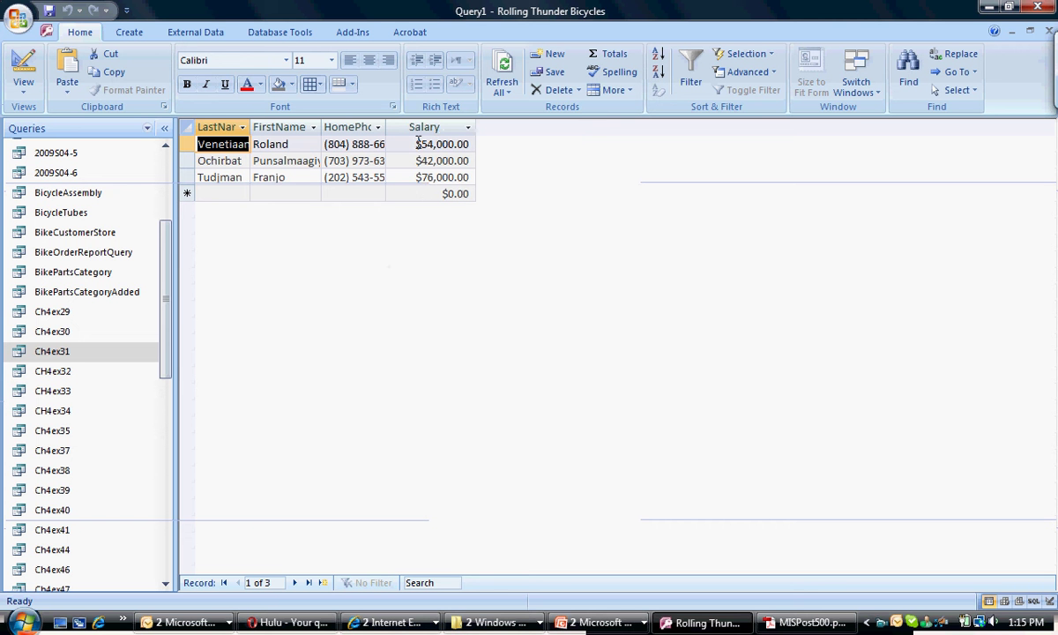
left_click(24, 67)
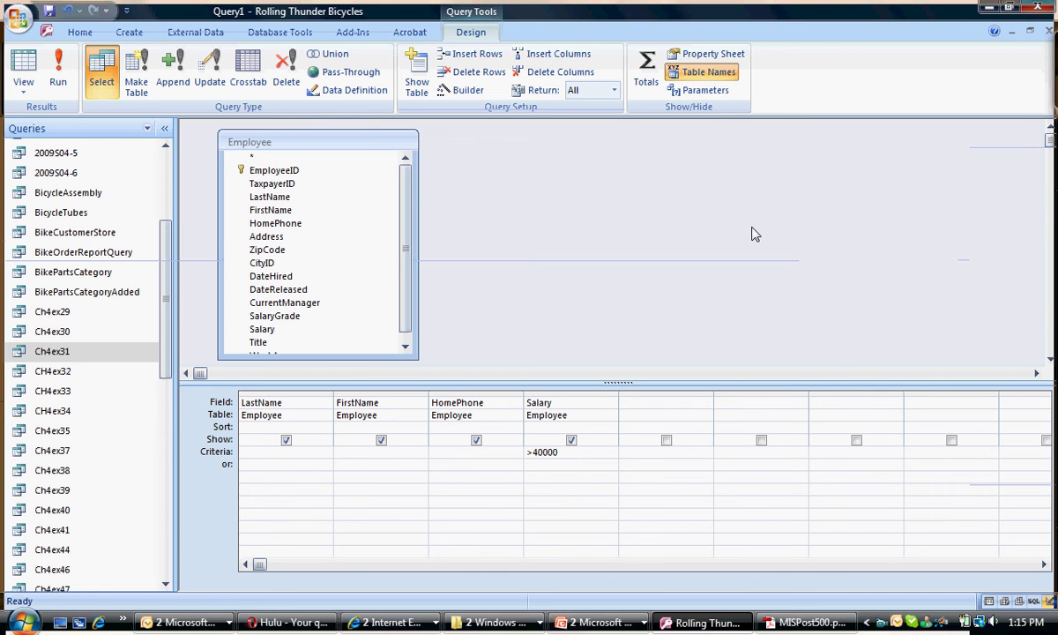
key("alt")
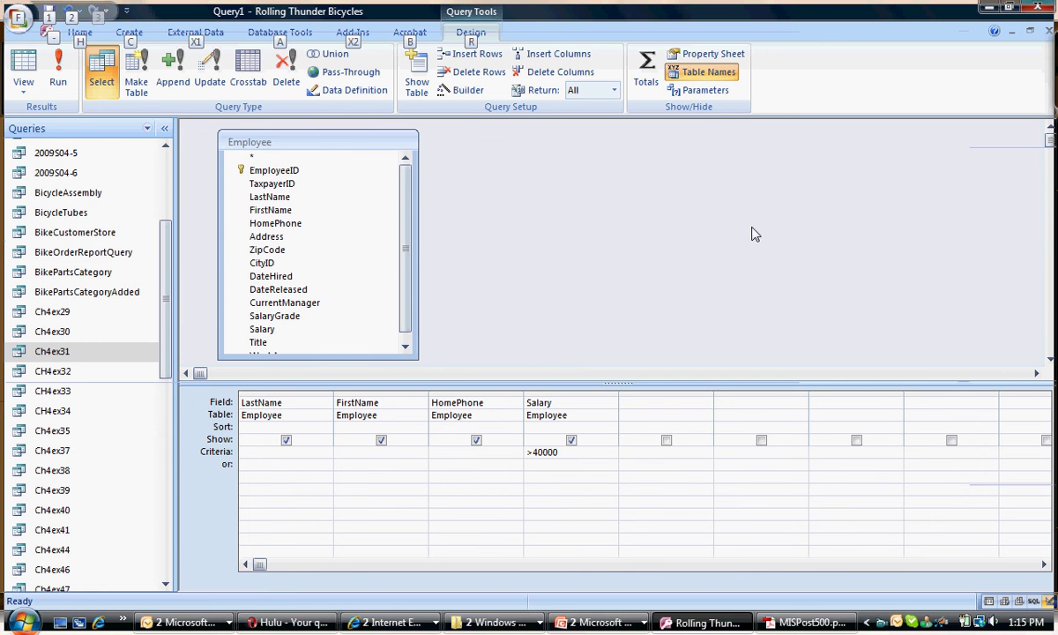